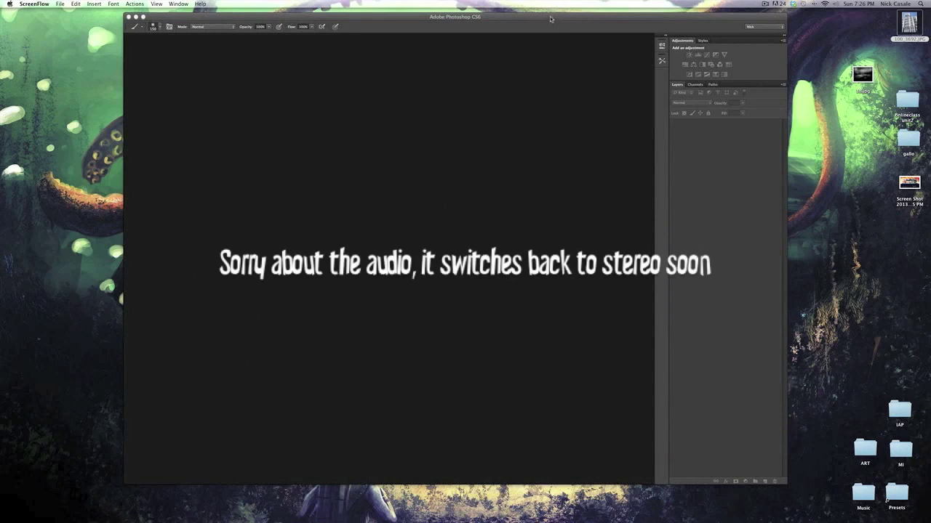
- Bring the Photoshop window forward and nudge it slightly right by its title bar
left_click(550, 19)
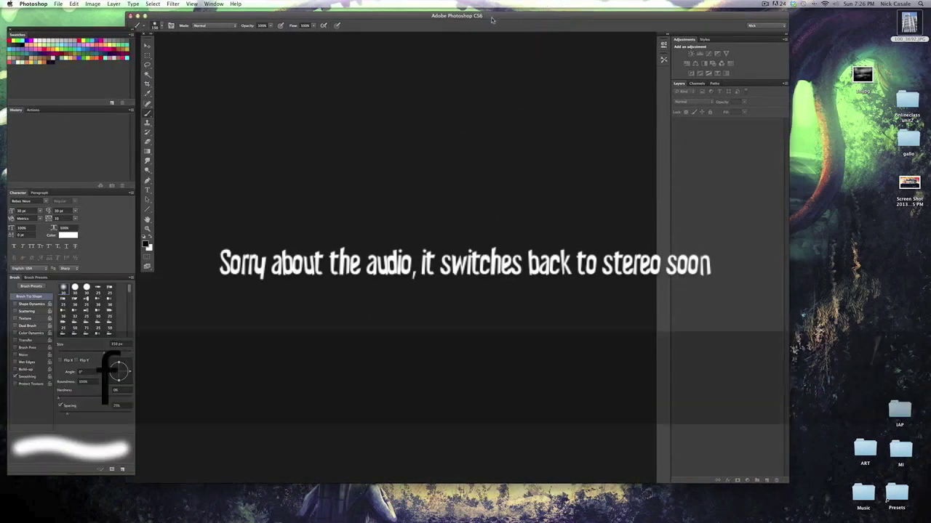
left_click_drag(190, 16, 202, 15)
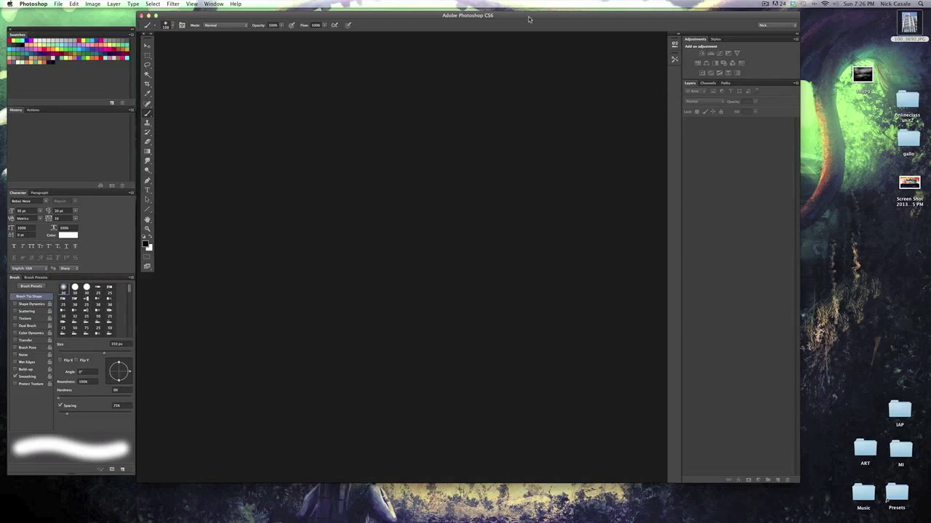
left_click_drag(529, 19, 519, 17)
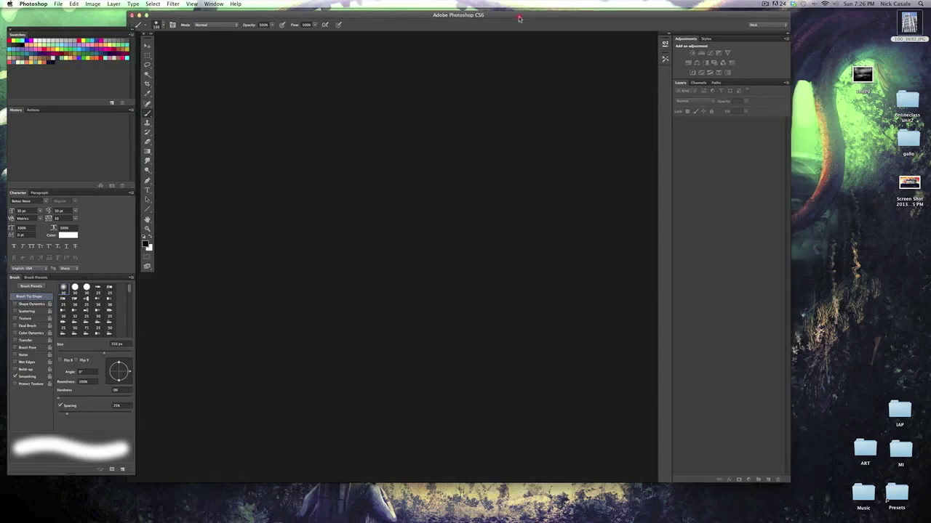
left_click_drag(520, 17, 530, 18)
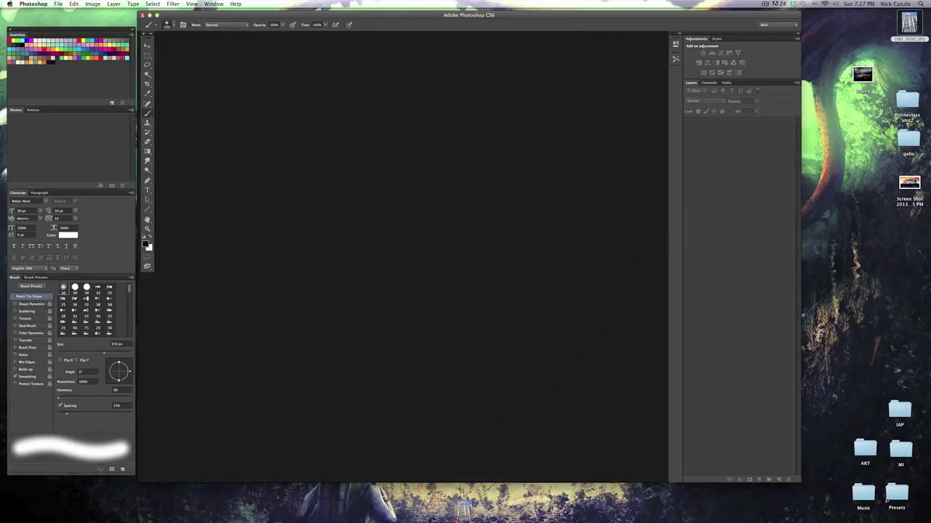
- Open 100_3692.JPG from the Dock, switch to full-screen mode with F, and pan the view left
mouse_move(465, 517)
left_click_drag(265, 504, 244, 504)
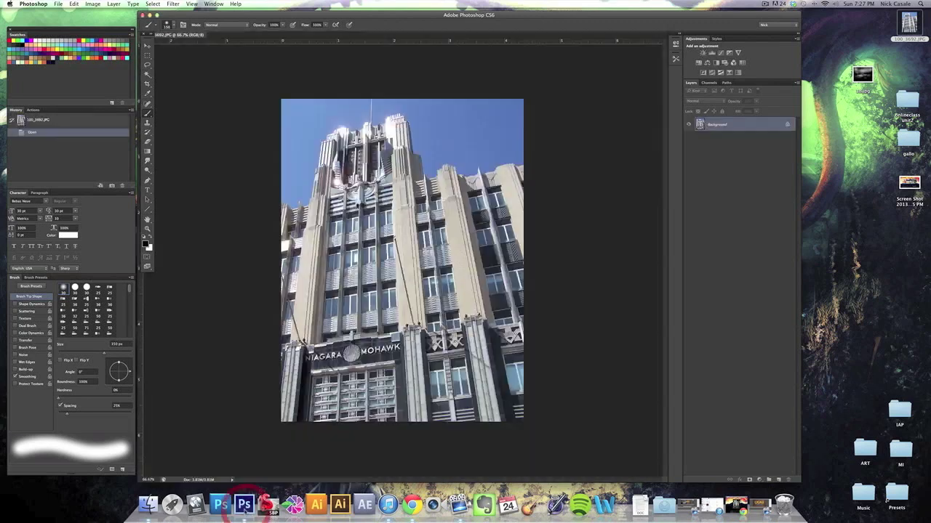
left_click_drag(418, 15, 414, 15)
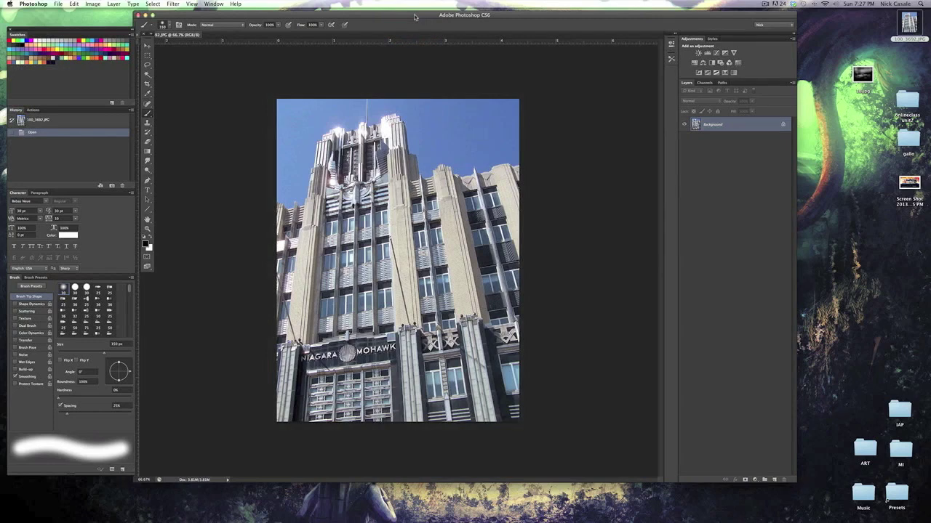
key("f")
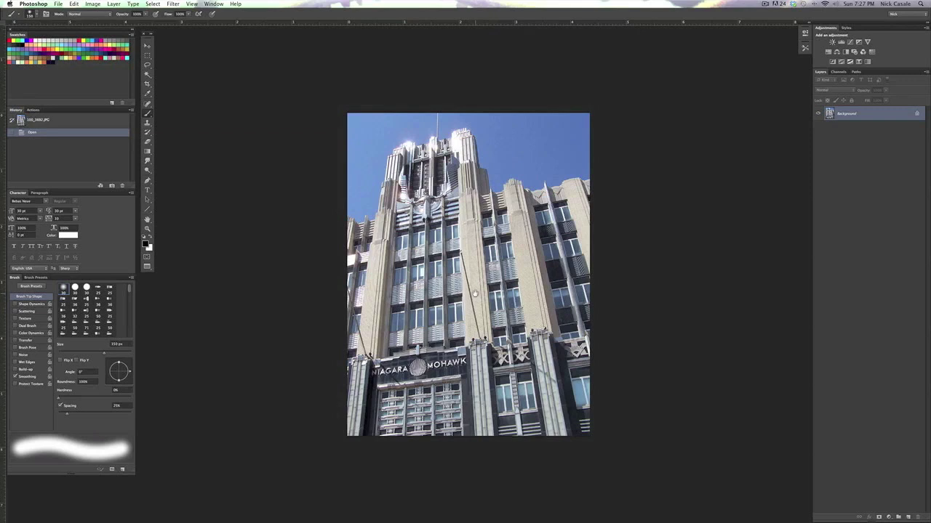
mouse_move(476, 293)
left_mouse_down()
mouse_move(363, 294)
mouse_move(519, 279)
mouse_move(536, 268)
mouse_move(378, 270)
mouse_move(485, 256)
mouse_move(400, 251)
left_mouse_up()
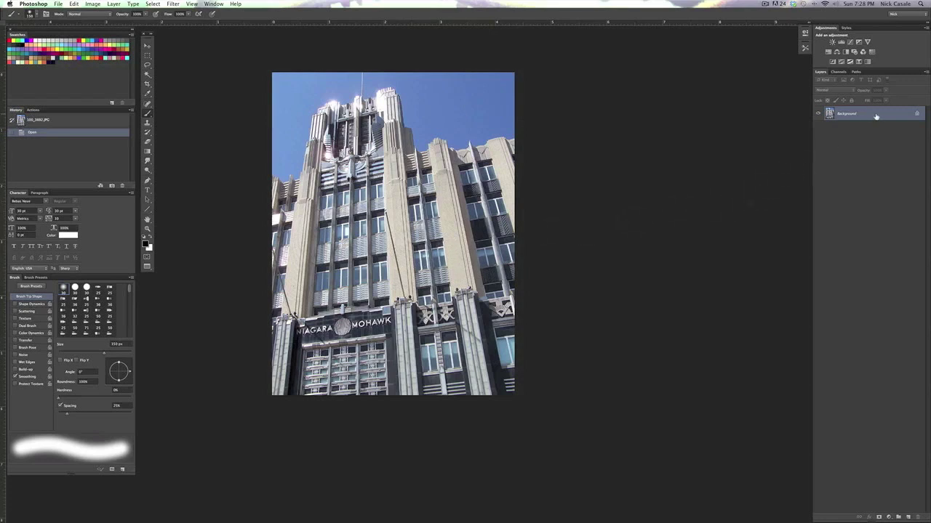
- Duplicate the Background layer, keeping the default name Background copy
right_click(889, 115)
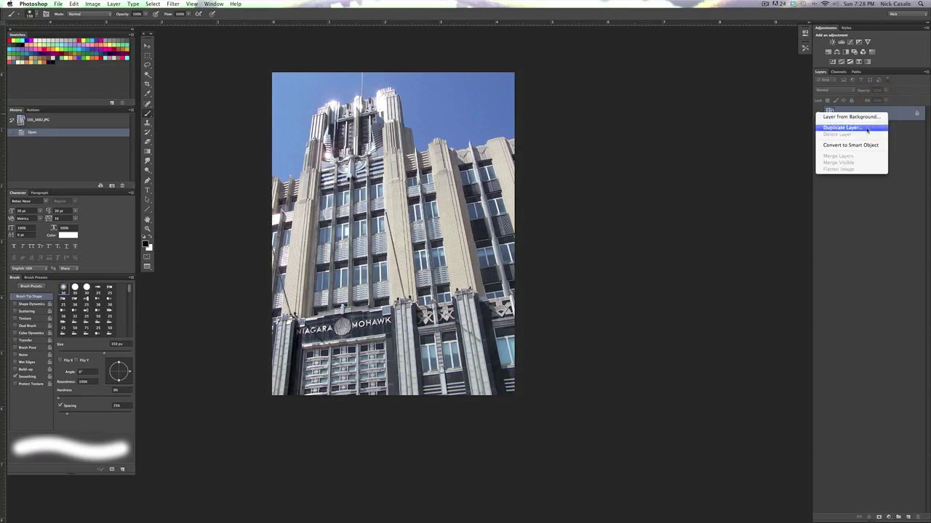
left_click(860, 128)
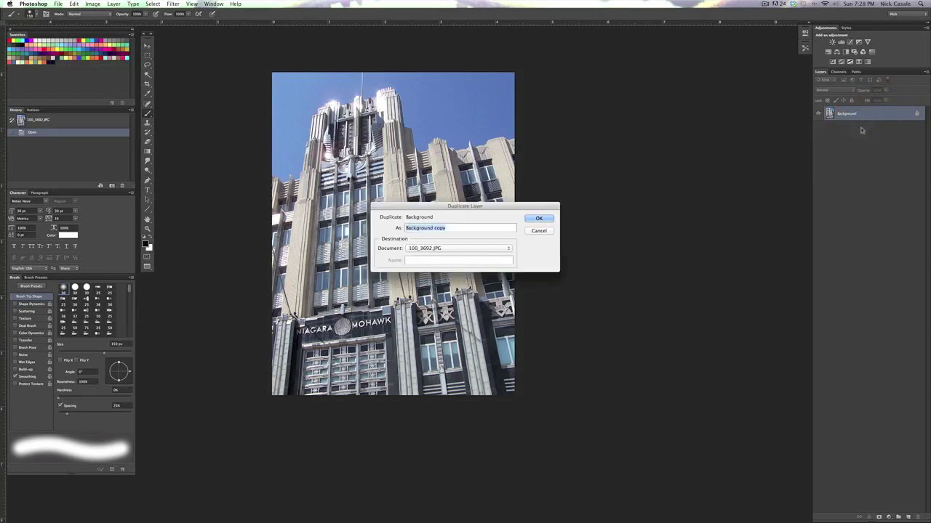
left_click(538, 218)
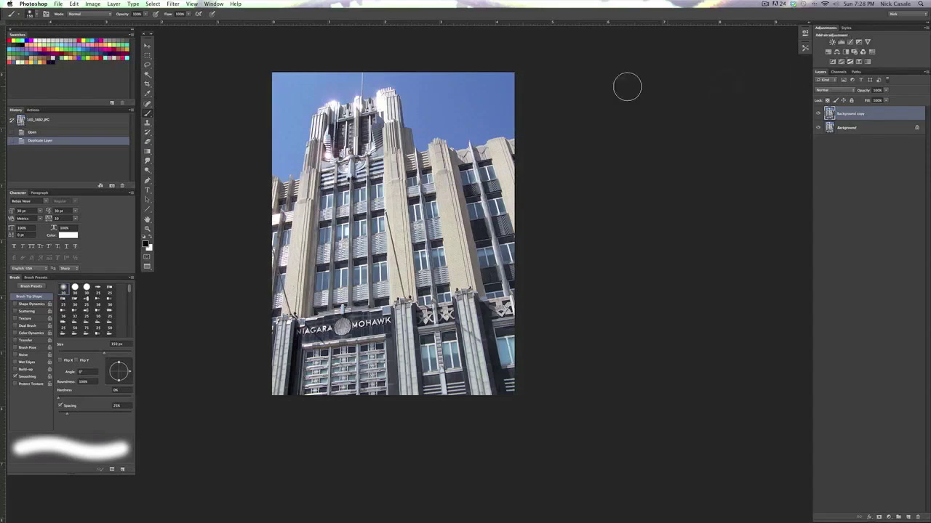
- Desaturate the Background copy layer through Image > Adjustments > Desaturate
left_click(73, 4)
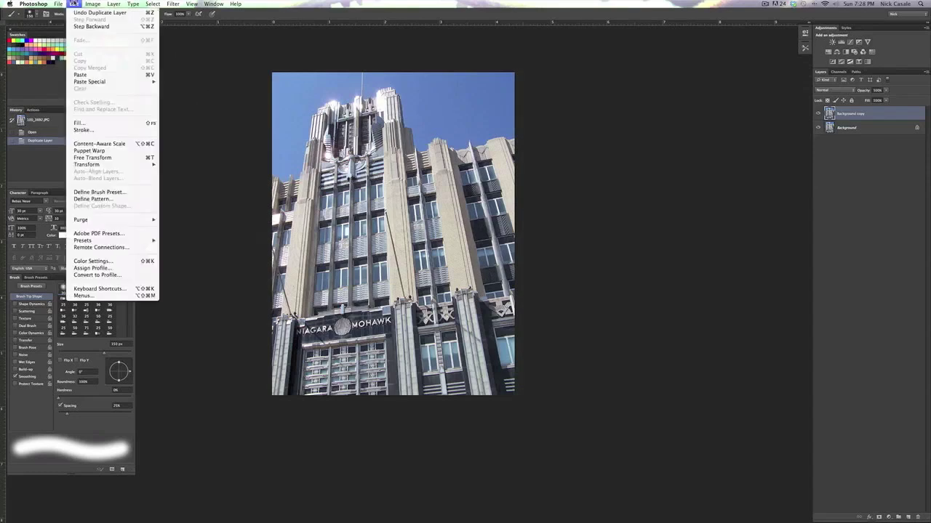
mouse_move(90, 4)
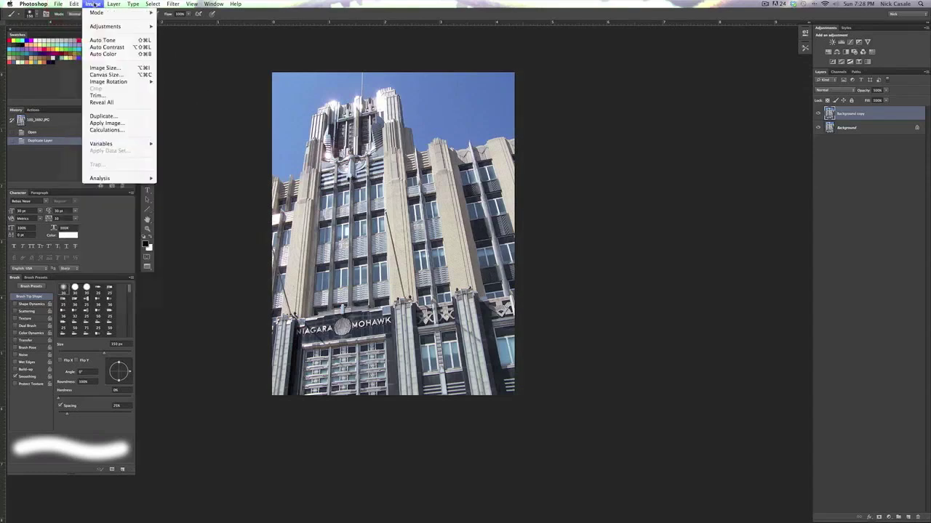
mouse_move(100, 27)
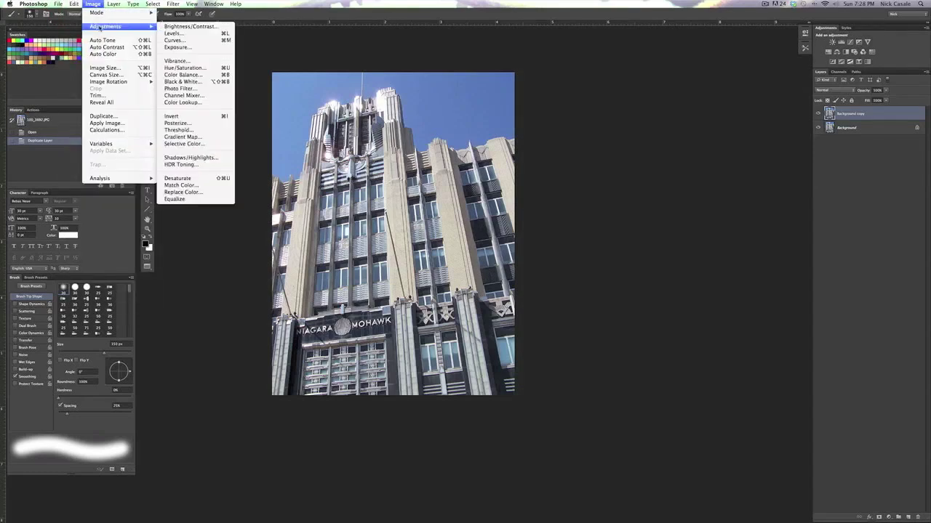
left_click(201, 178)
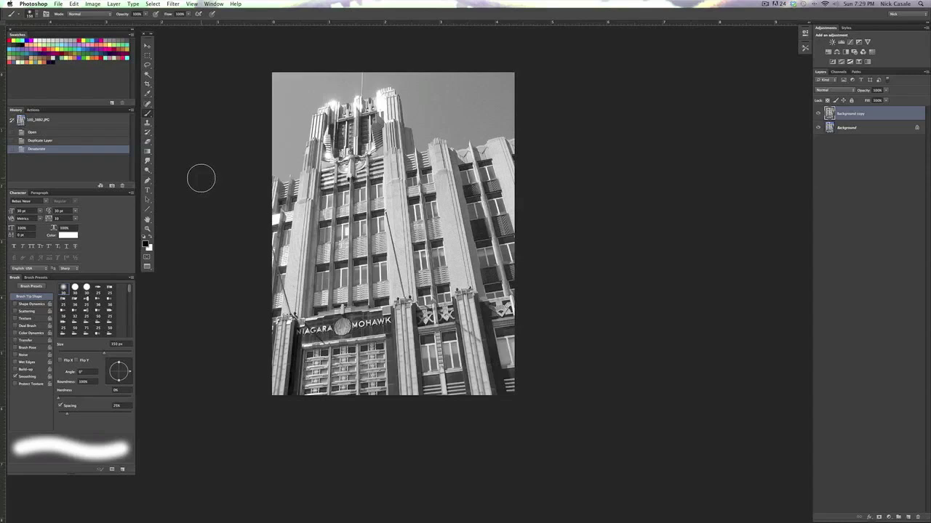
left_click(93, 4)
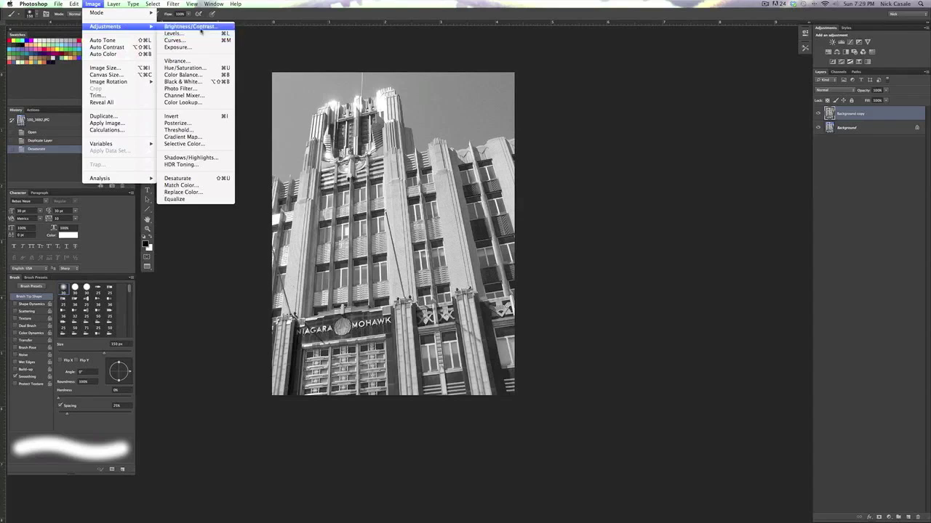
- Apply Brightness/Contrast to the copy layer with Contrast set to 100
left_click(204, 27)
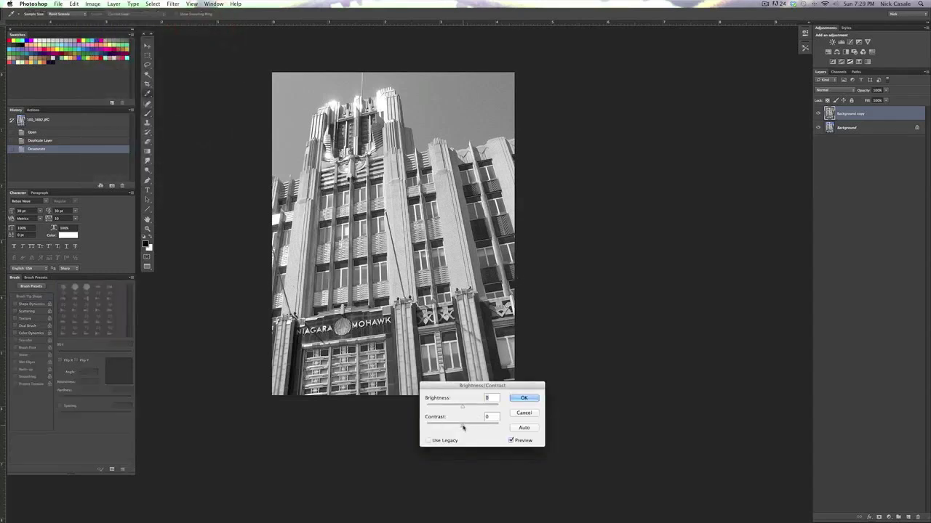
left_click(463, 426)
left_click_drag(462, 427, 472, 428)
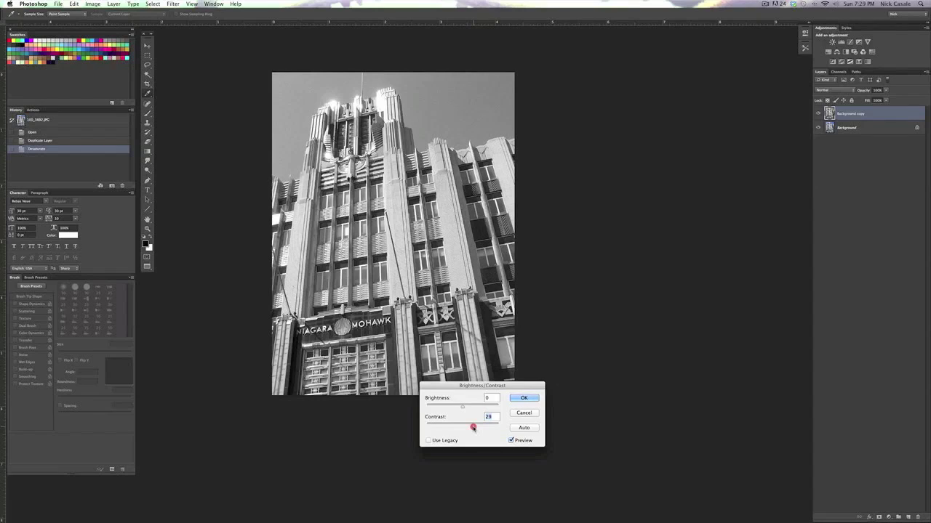
left_click_drag(472, 427, 485, 429)
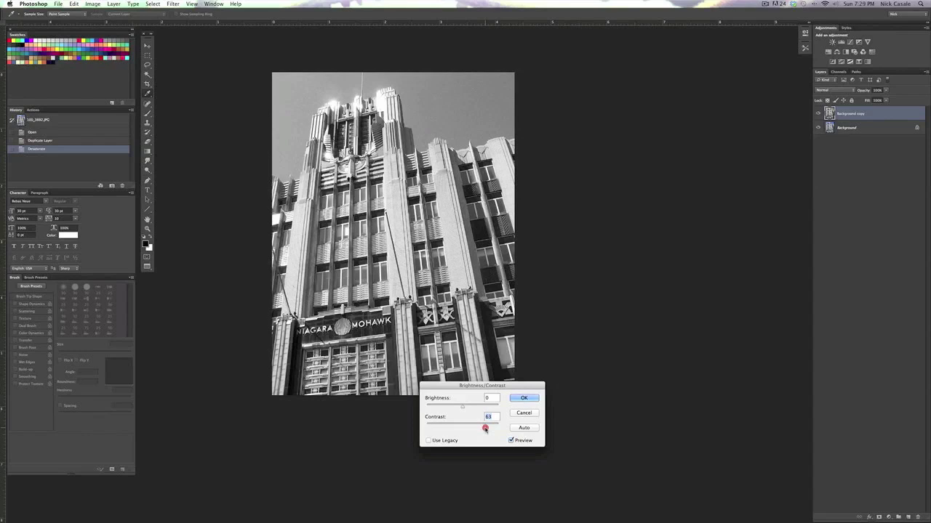
left_click_drag(485, 429, 462, 429)
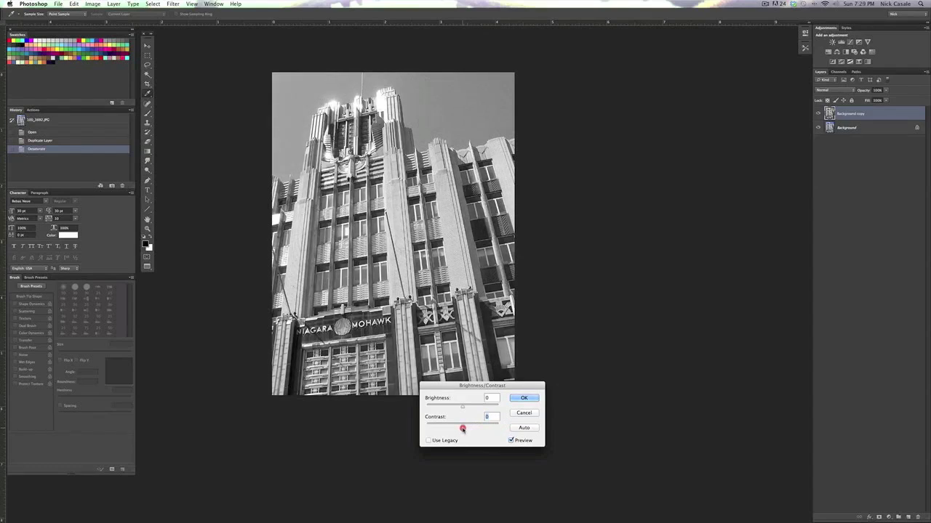
left_click_drag(462, 429, 499, 432)
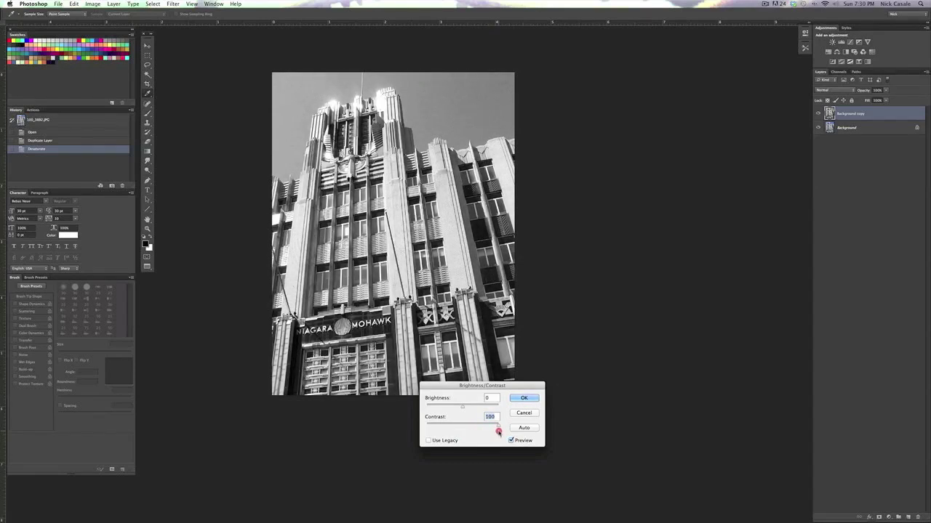
left_click_drag(498, 431, 466, 430)
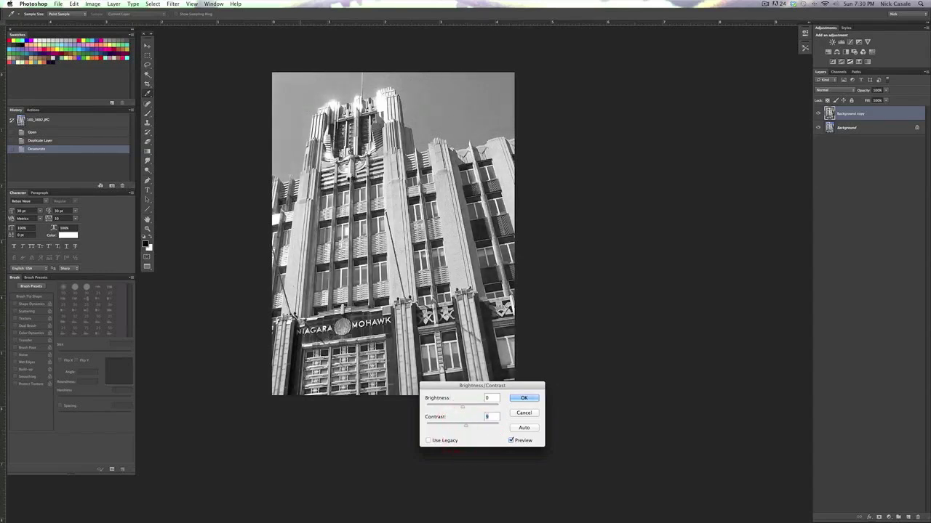
left_click_drag(466, 429, 507, 430)
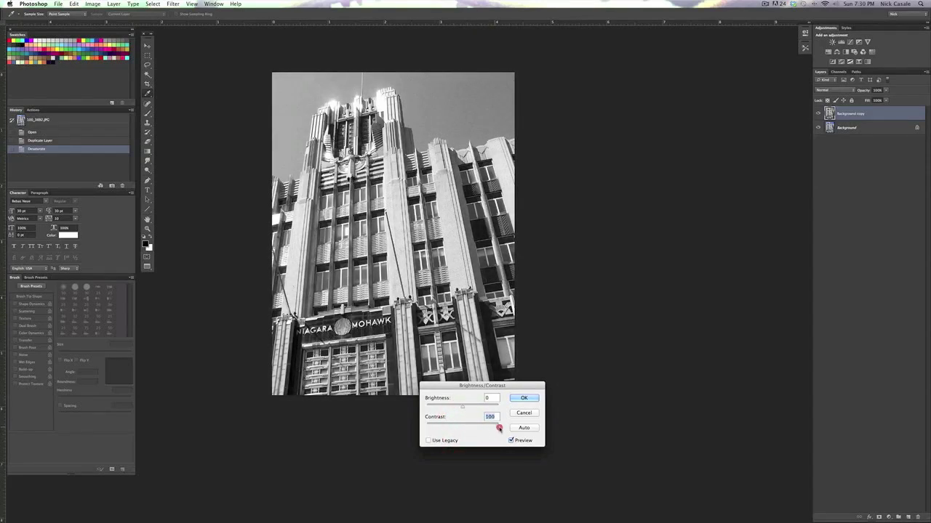
left_click(524, 400)
key("b")
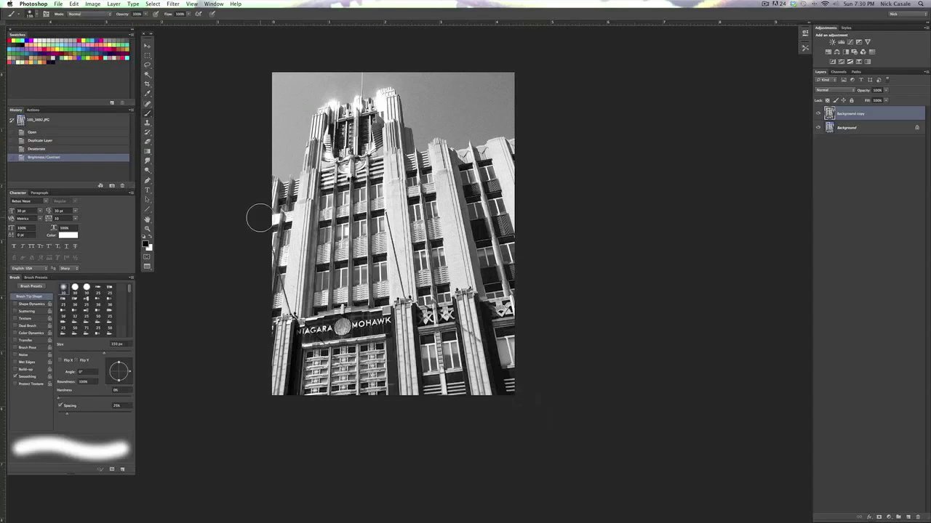
left_click(93, 3)
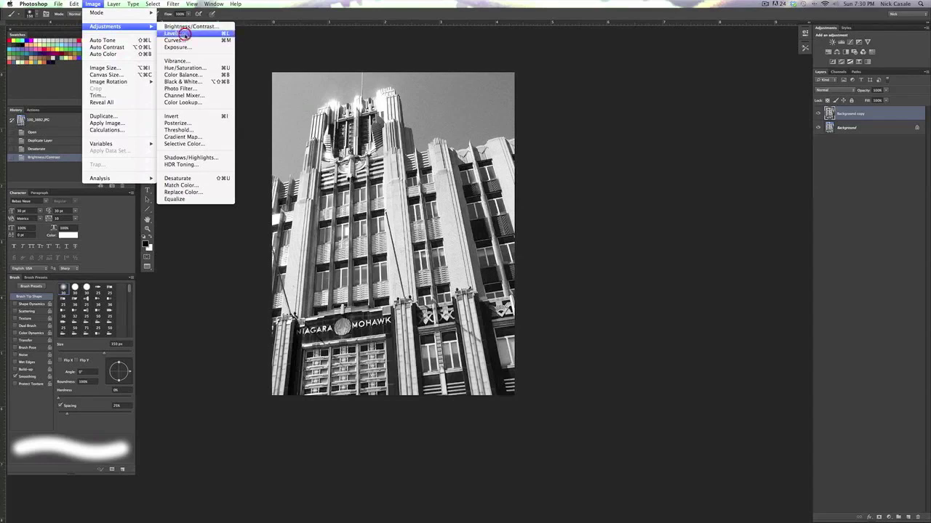
- Apply Levels with midtone gamma 0.88 and white input level 246
left_click(185, 34)
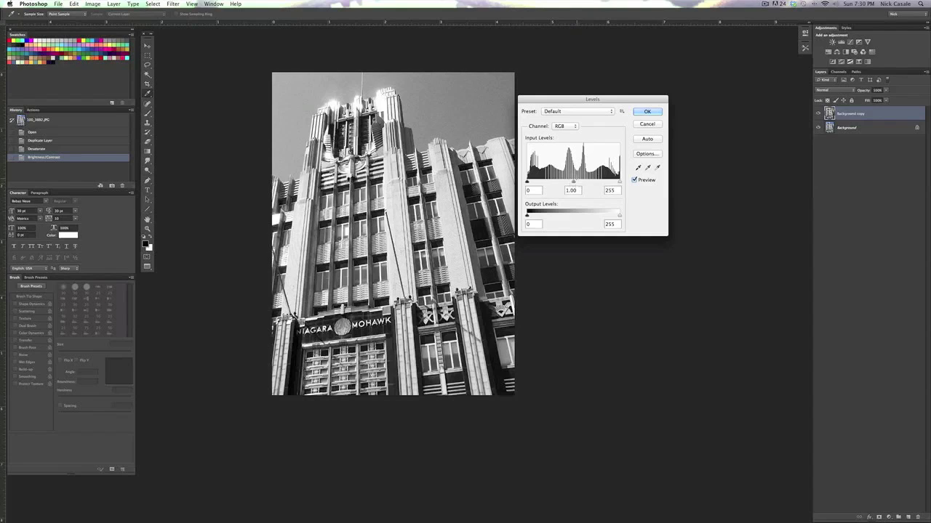
left_click_drag(573, 183, 576, 183)
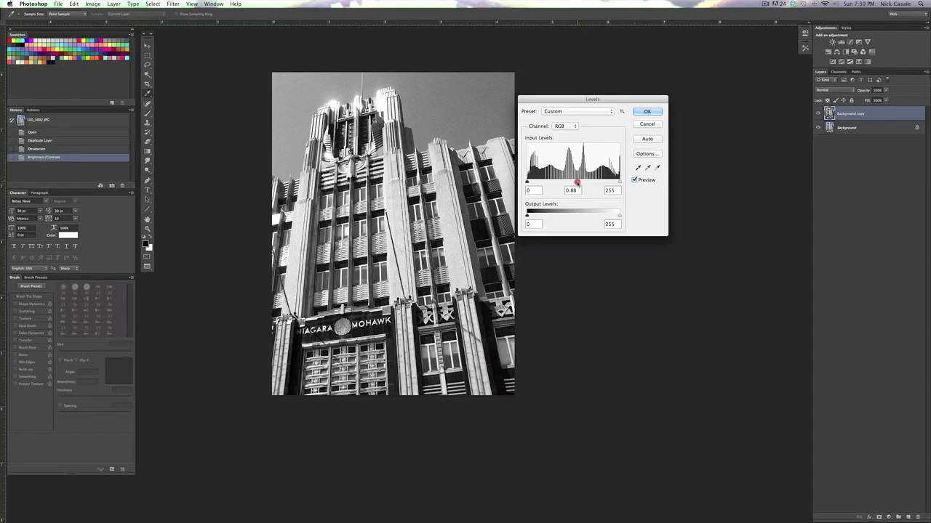
left_click_drag(576, 182, 616, 186)
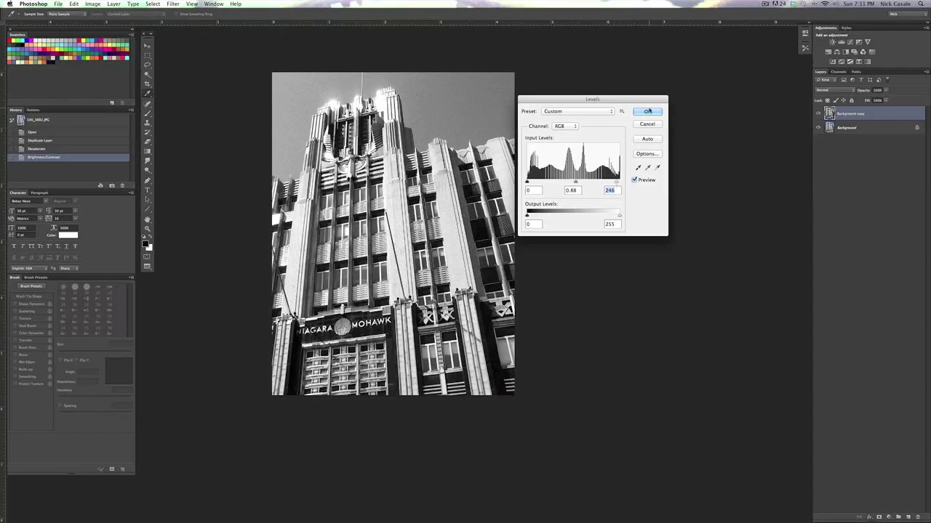
left_click(646, 112)
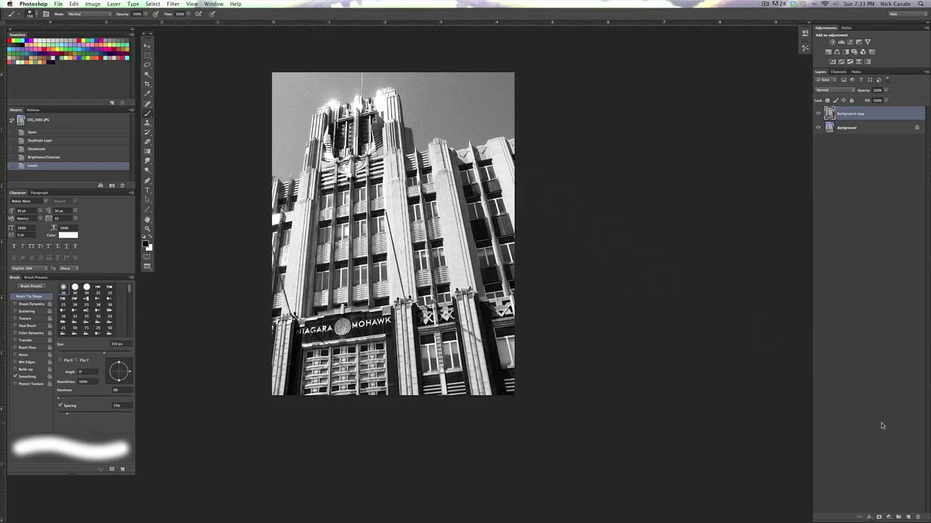
- Add an empty Layer 1 and set the foreground colour to black (000000)
left_click(909, 518)
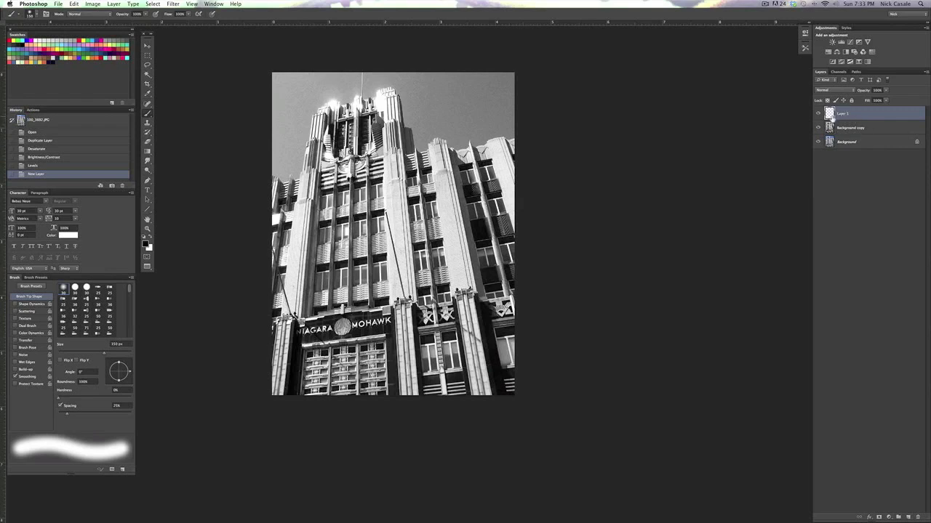
key("ctrl+alt+shift+e")
left_click(146, 244)
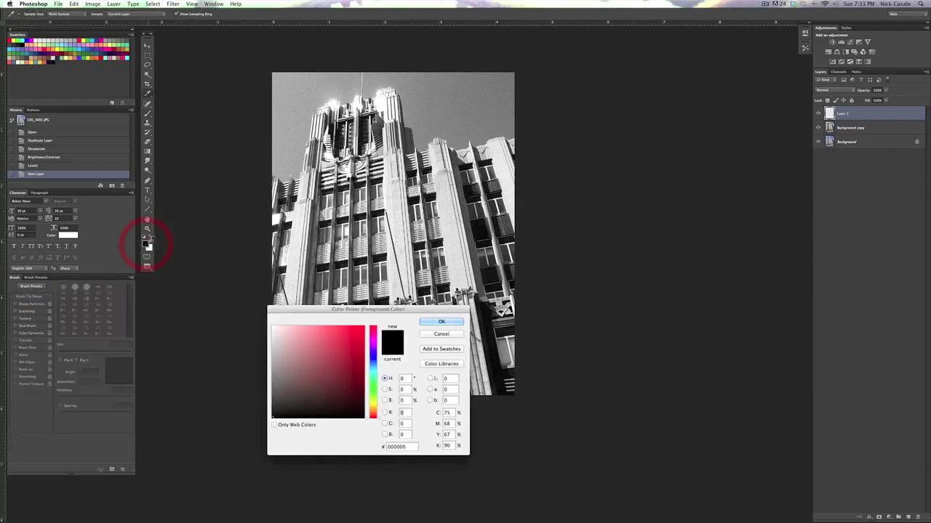
mouse_move(292, 405)
left_mouse_down()
mouse_move(266, 425)
mouse_move(366, 439)
mouse_move(270, 442)
left_mouse_up()
left_click(442, 322)
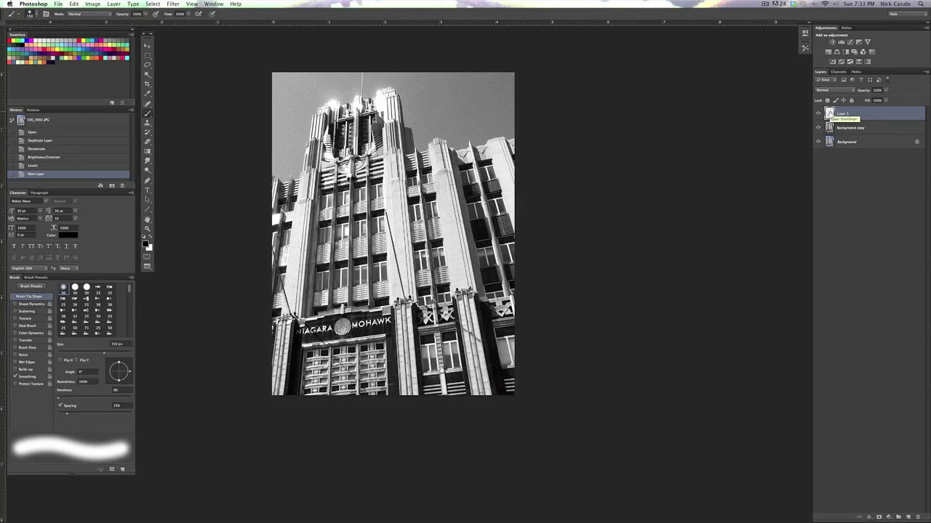
- Switch to the Paint Bucket Tool and fill Layer 1 with the black foreground colour
left_click(148, 151)
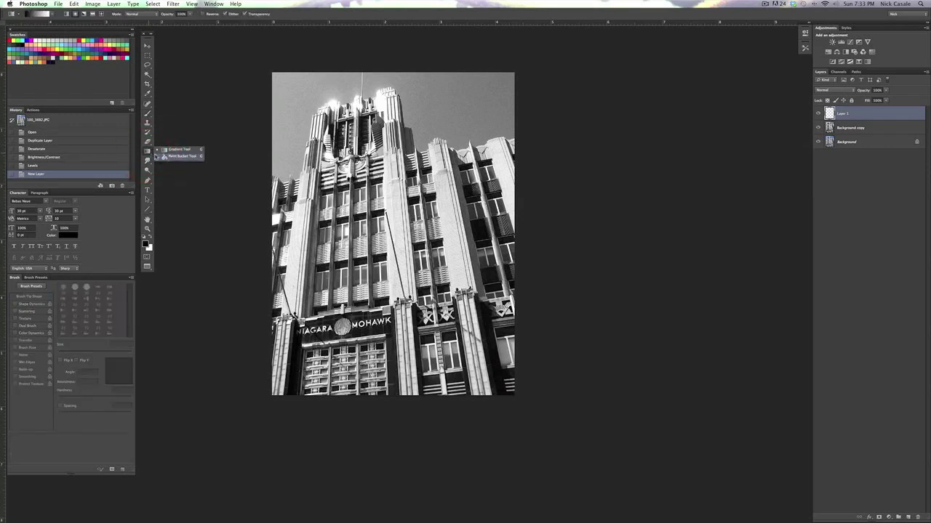
left_click(157, 156)
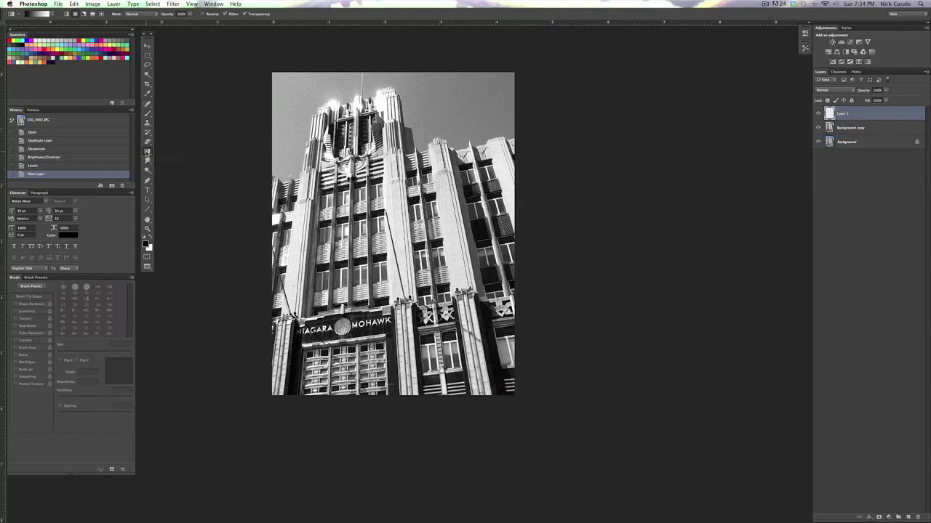
key("alt+BackSpace")
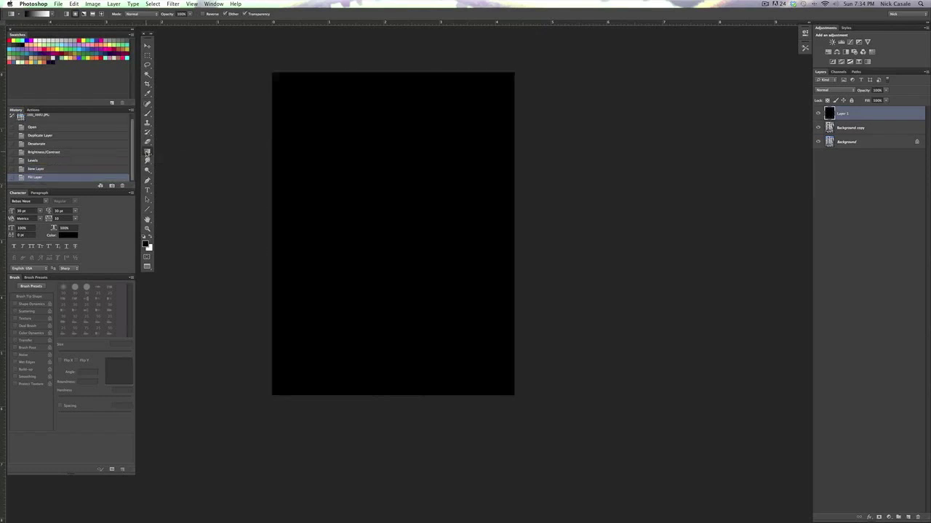
- Change Layer 1's blending mode from Normal to Overlay
left_click(832, 91)
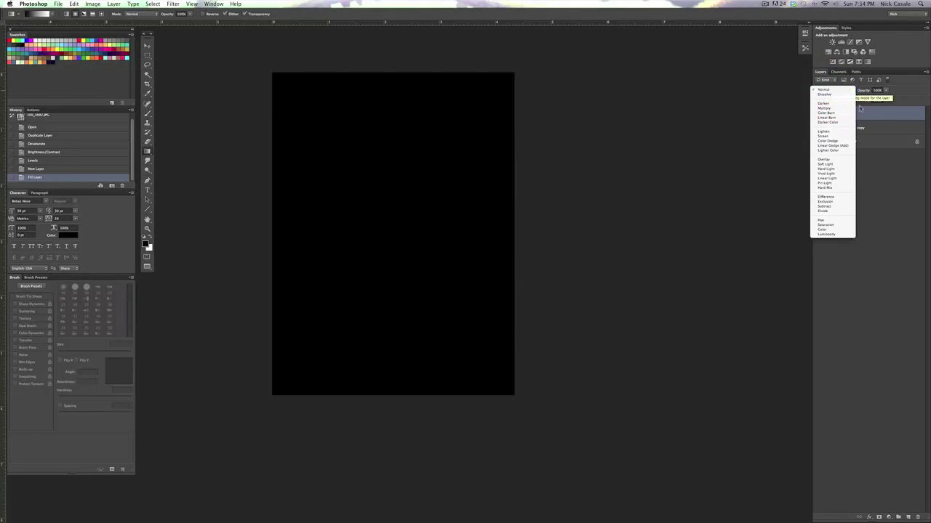
left_click(860, 109)
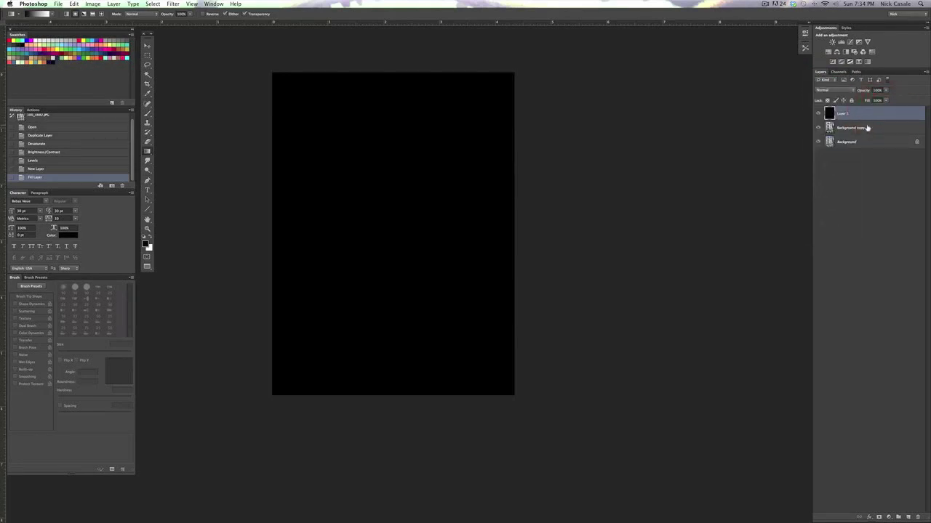
left_click(838, 91)
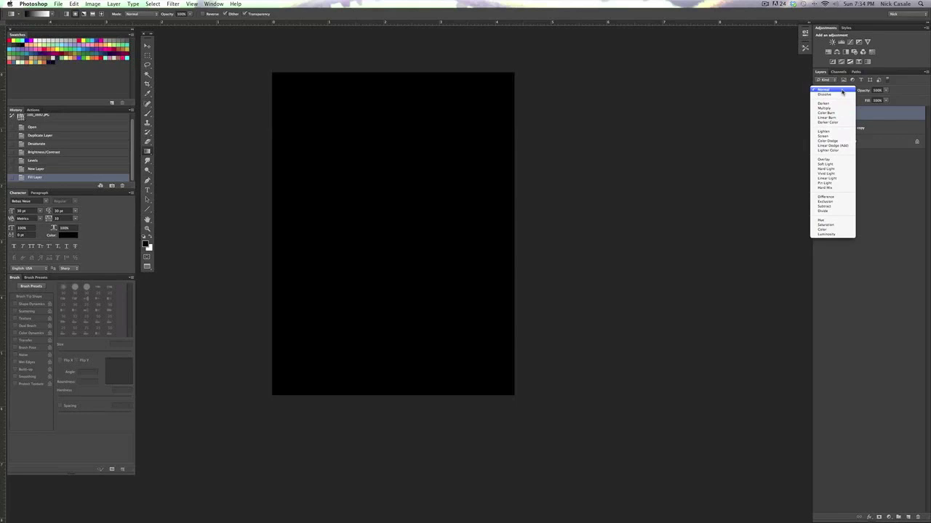
left_click(841, 161)
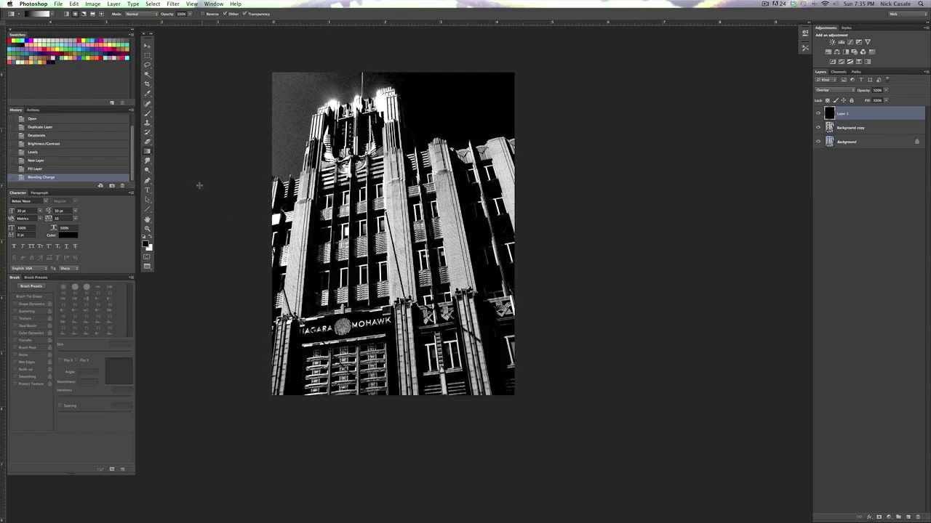
- Take the Dodge Tool, size its brush to 100 px, and lighten one building pillar
left_click(147, 170)
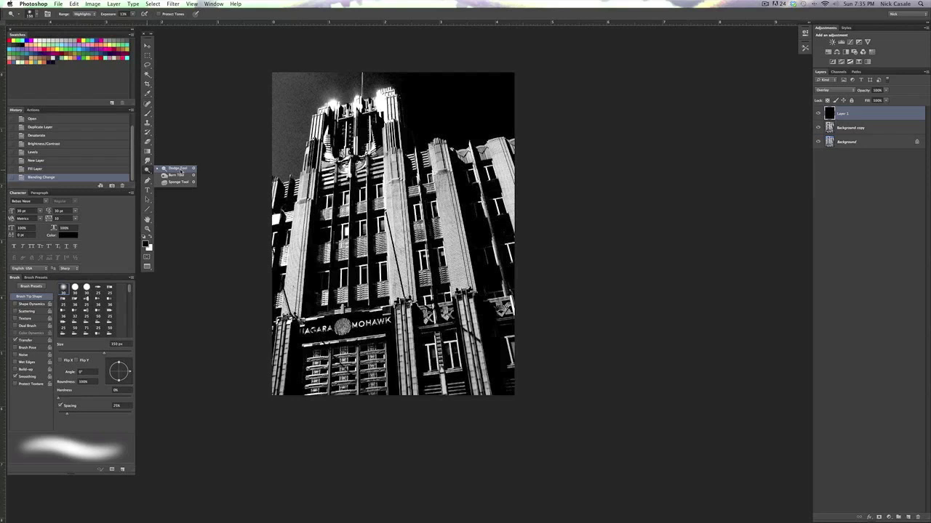
left_click(181, 171)
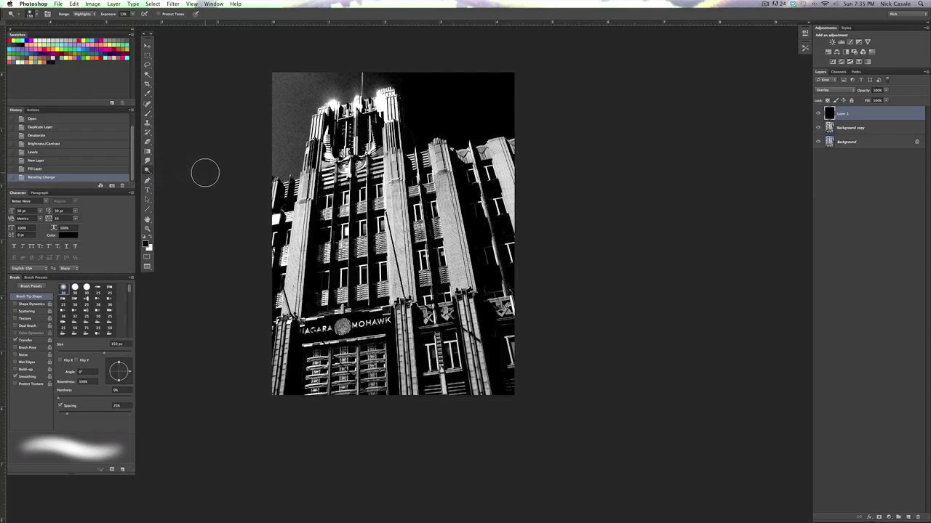
key("bracketleft")
key("bracketleft")
key("bracketright")
key("bracketright")
key("bracketright")
key("bracketright")
key("bracketright")
key("bracketright")
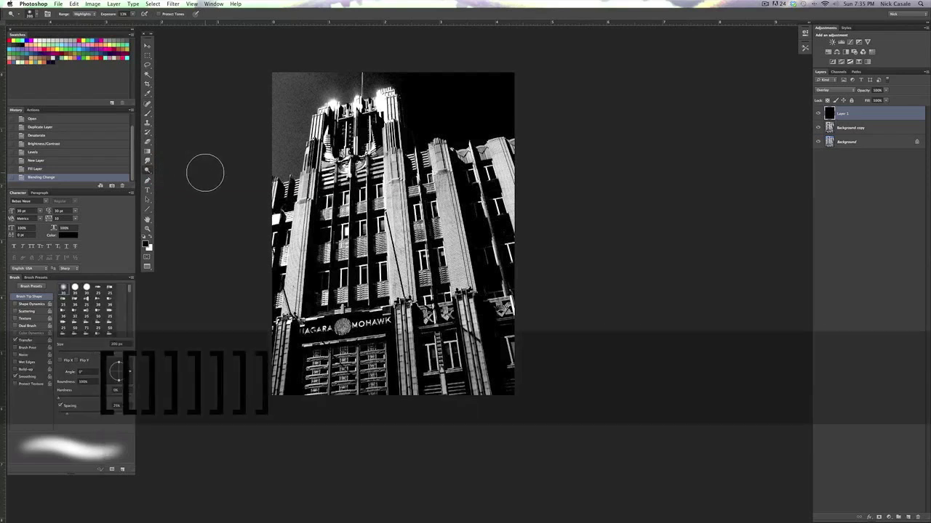
key("bracketleft")
key("bracketleft")
key("bracketleft")
key("bracketleft")
key("bracketleft")
key("bracketleft")
key("bracketleft")
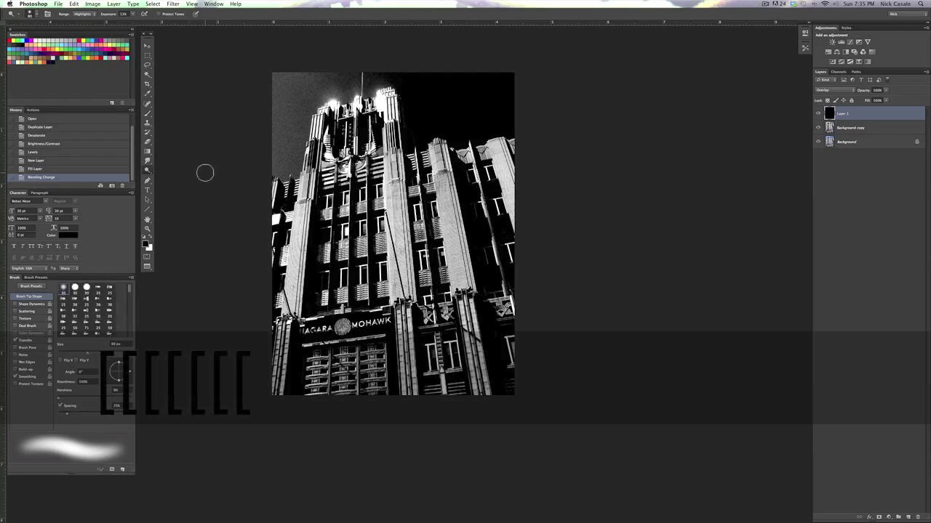
key("bracketleft")
key("bracketright")
key("bracketright")
key("bracketright")
key("bracketright")
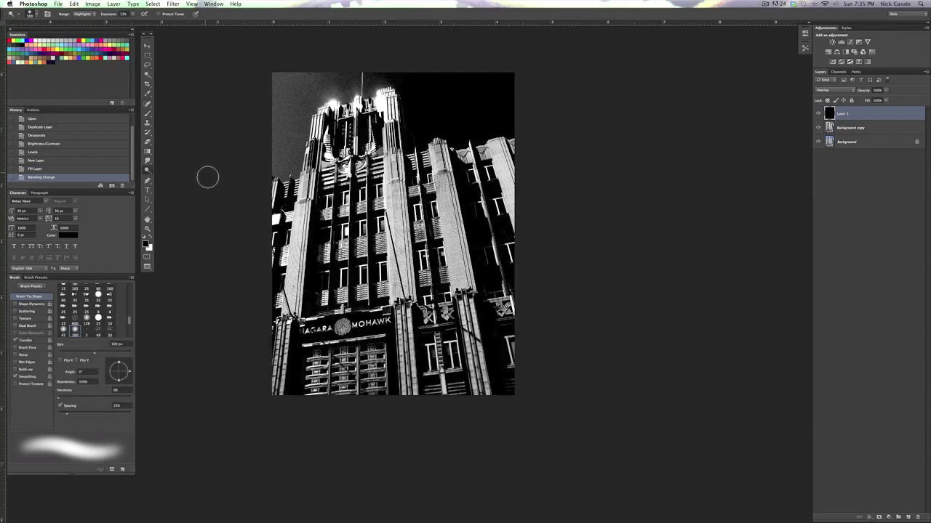
mouse_move(395, 238)
left_mouse_down()
mouse_move(390, 222)
mouse_move(403, 243)
mouse_move(392, 240)
mouse_move(446, 230)
left_mouse_up()
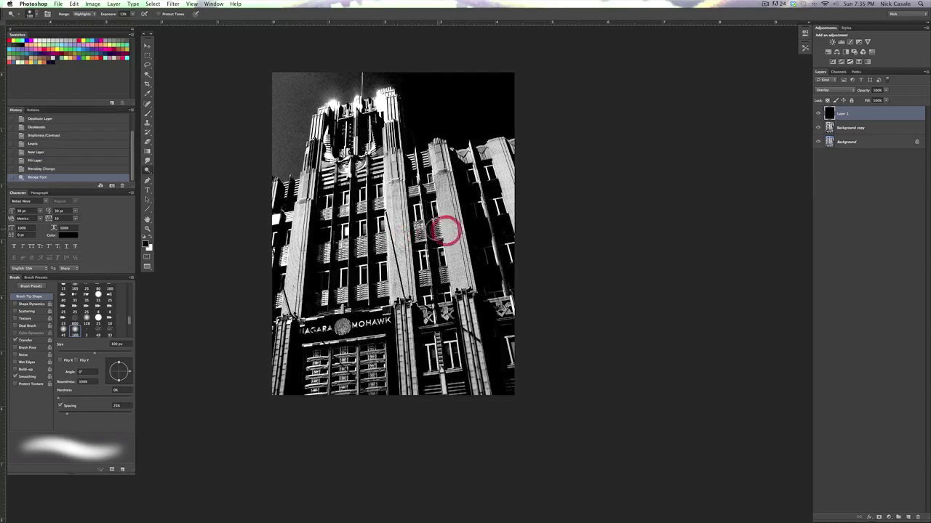
- On Background copy, try a 72% exposure dodge on the tower, undo it, then set exposure to 93%
left_click(856, 129)
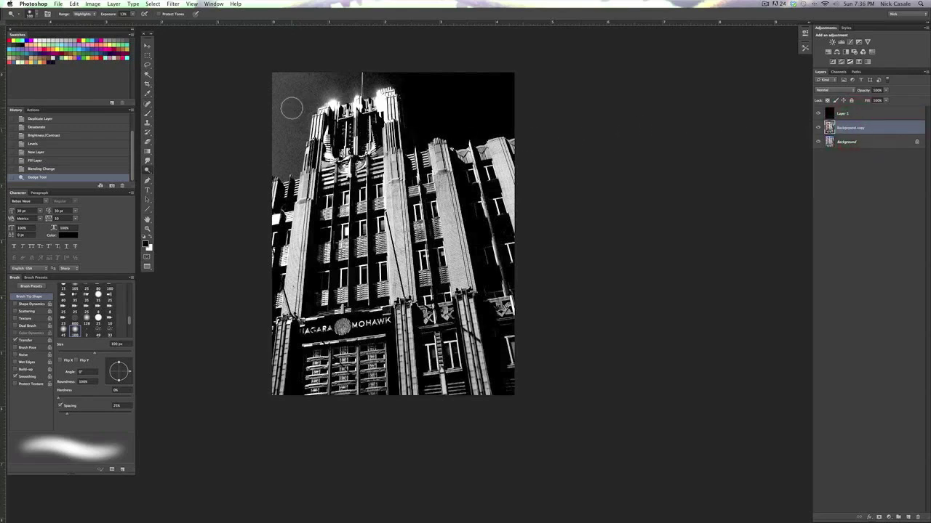
left_click(133, 16)
left_click_drag(133, 23, 202, 22)
left_click(449, 198)
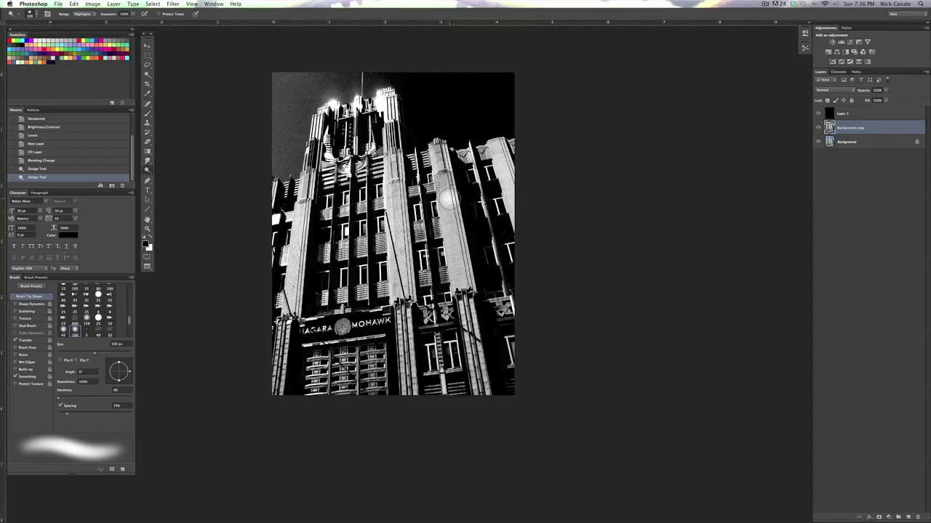
key("super+z")
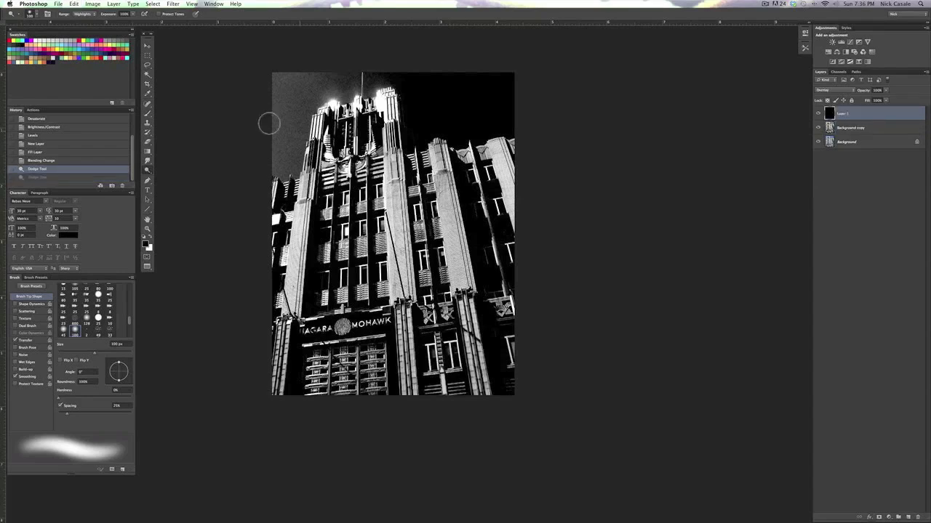
left_click_drag(133, 14, 102, 22)
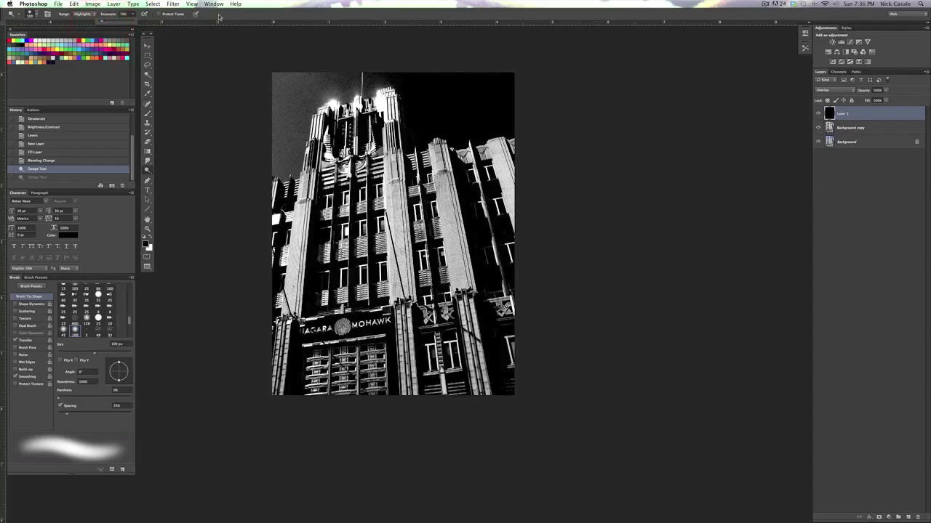
left_click(84, 15)
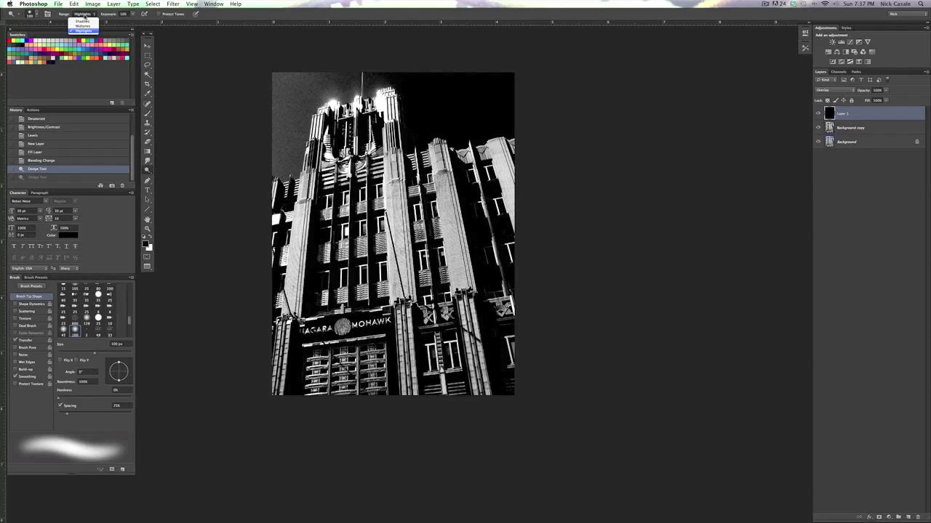
- Keep the dodge Range on Highlights and zoom in on the Niagara Mohawk building facade
left_click(85, 14)
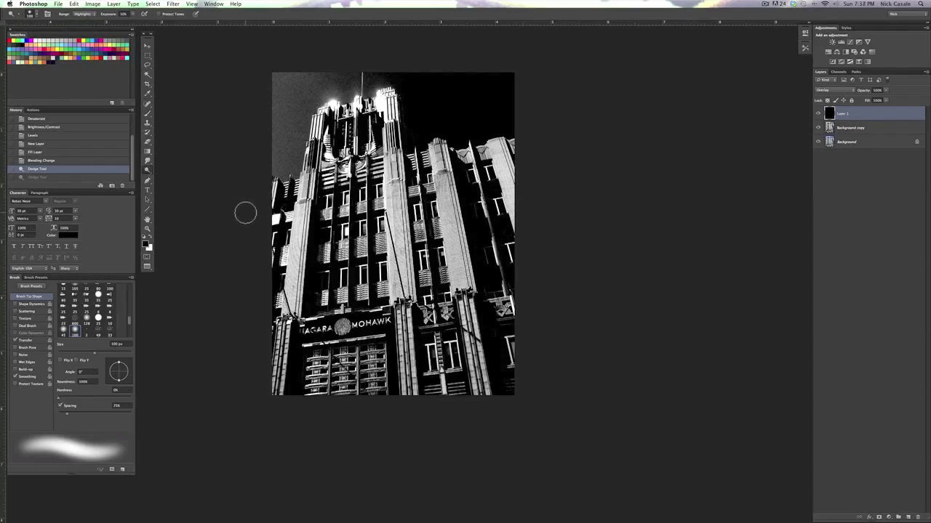
left_click(148, 229)
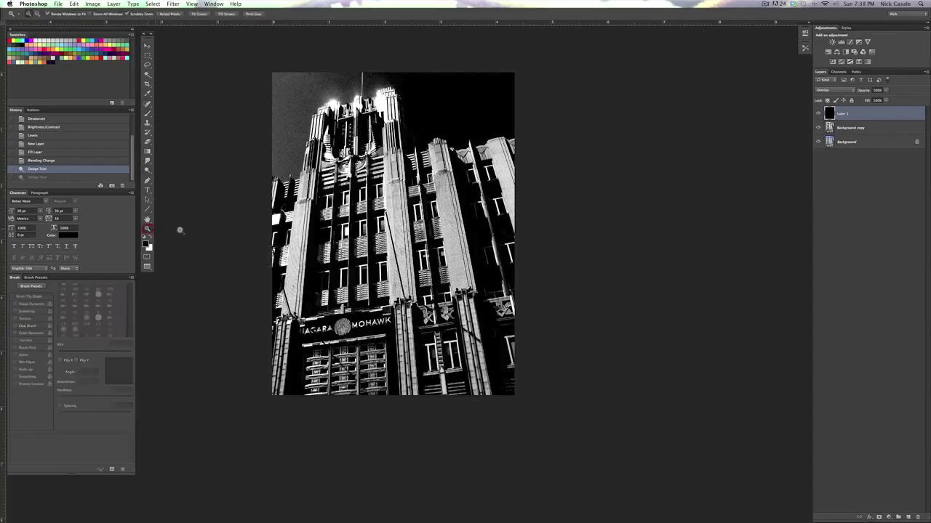
left_click(375, 240)
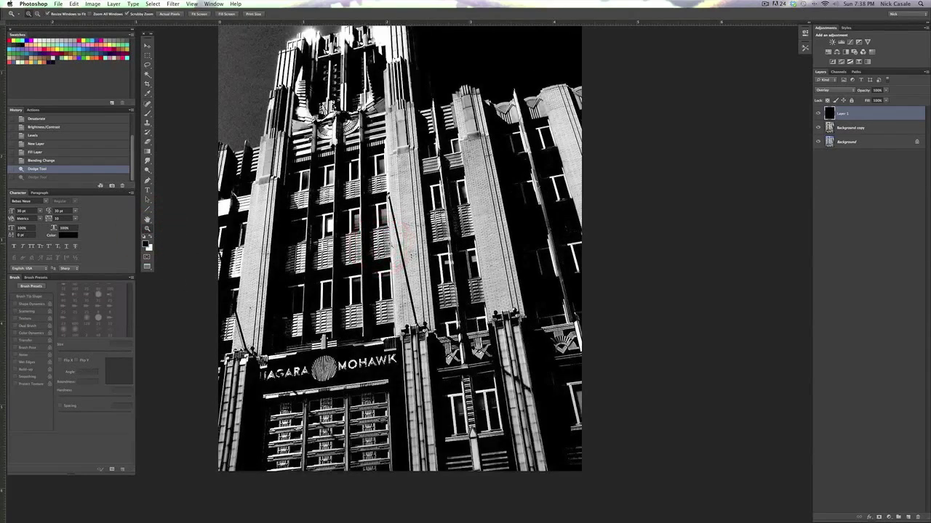
scroll(390, 245, "up", 5)
scroll(349, 269, "down", 3)
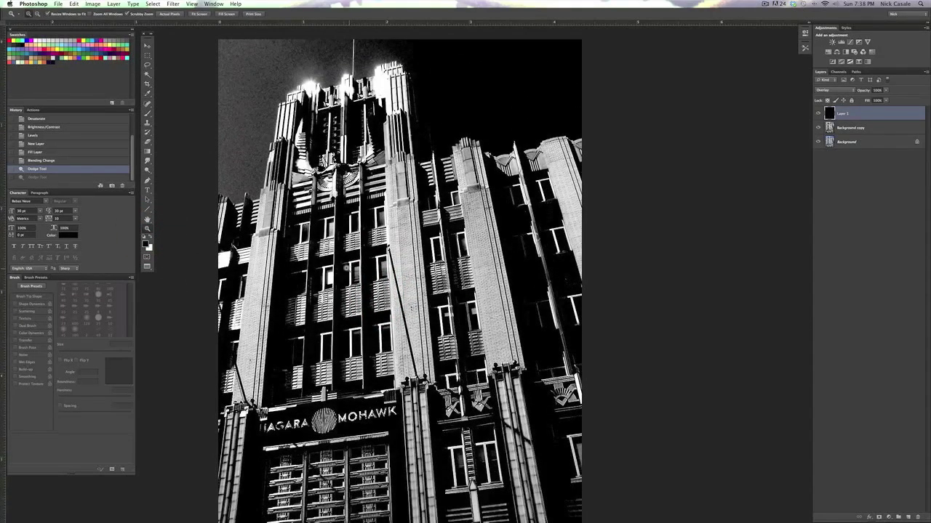